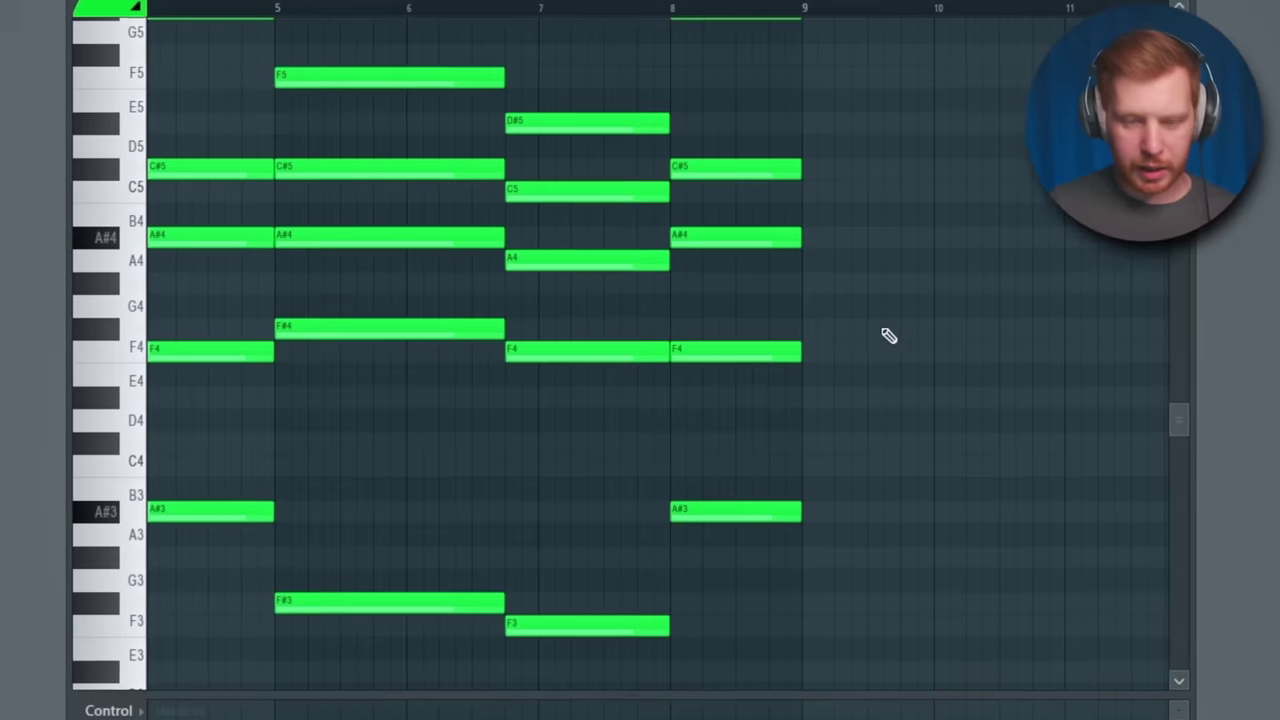
Slice the bar 8 chord at its midpoint and change the second half to C#3, C#4, F4, G#4 and C5.
key(c)
scroll(814, 346, up, 2)
scroll(790, 440, down, 1)
drag(752, 637, 743, 76)
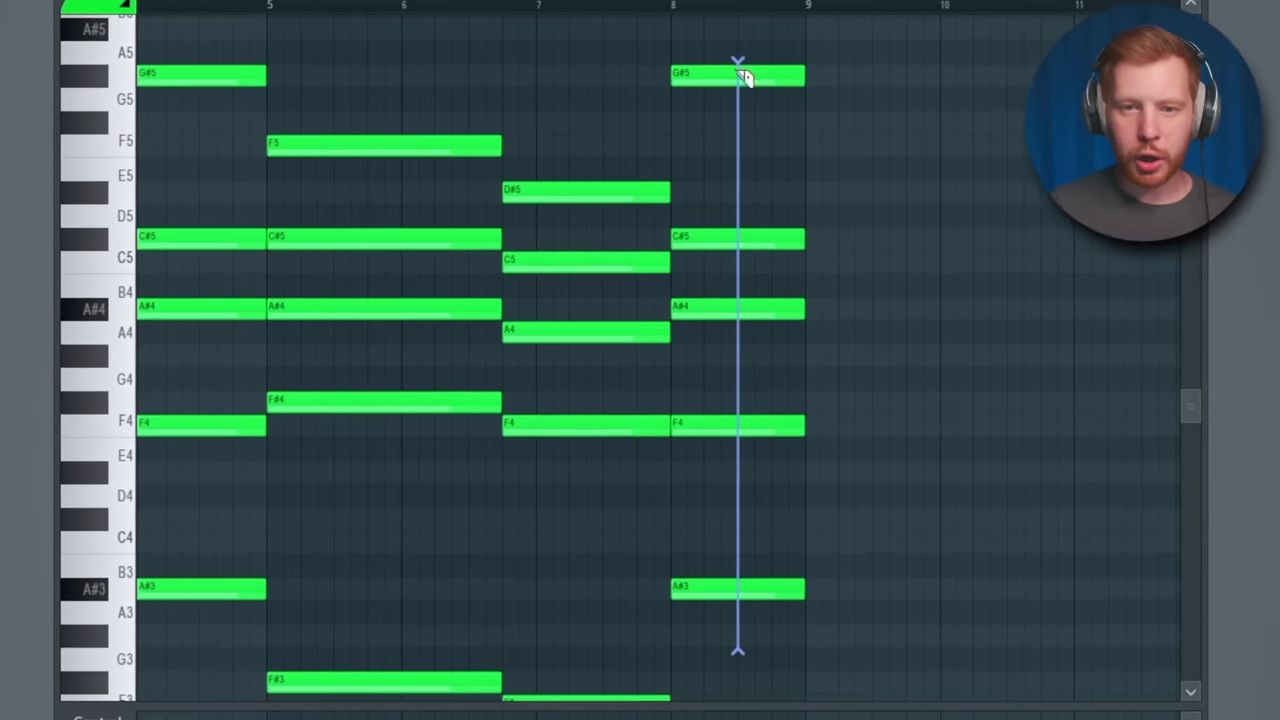
scroll(842, 170, up, 3)
middle_click(874, 180)
click(907, 207)
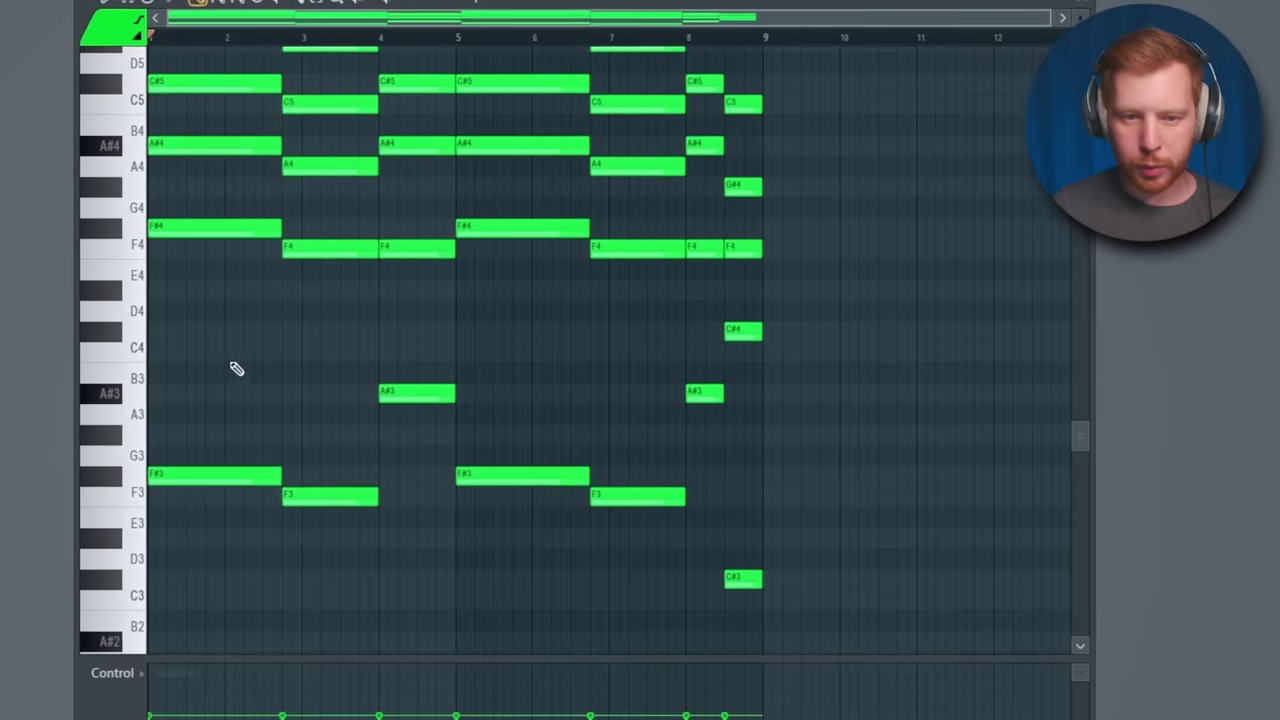
Delete the low bass notes from the copied chord progression and transpose the remaining chords up one octave.
drag(237, 369, 512, 523)
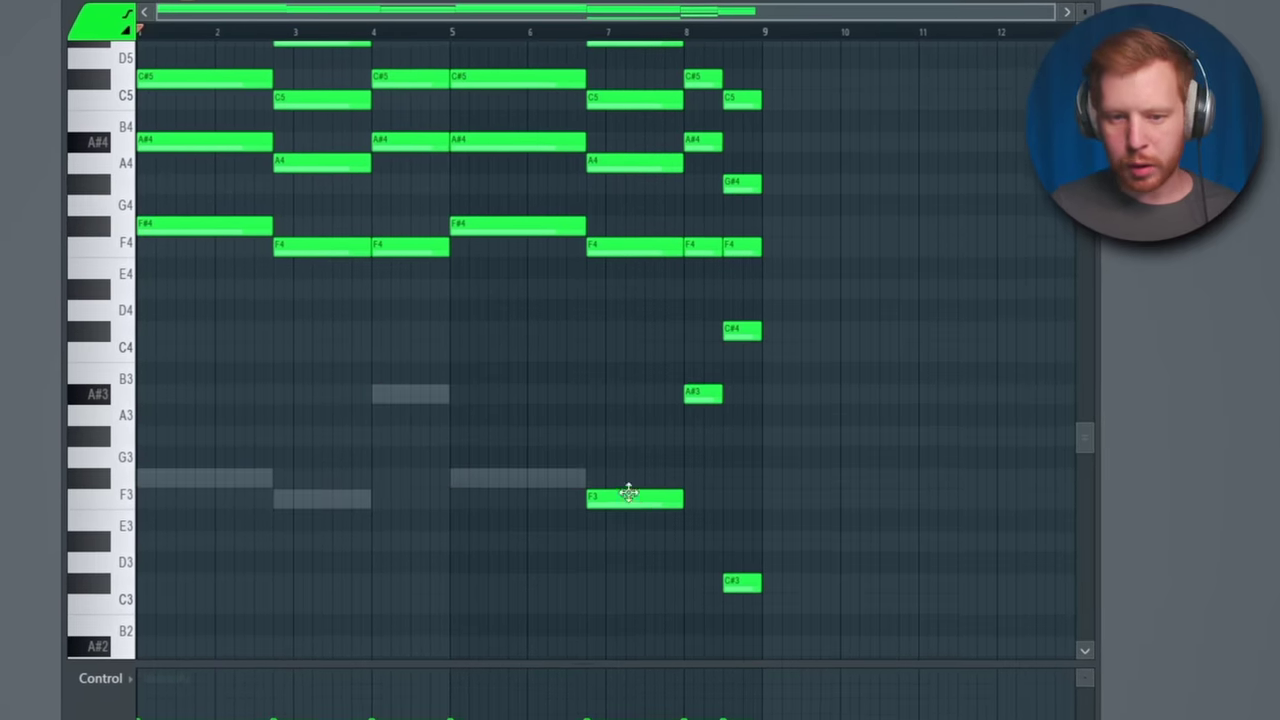
scroll(584, 530, up, 3)
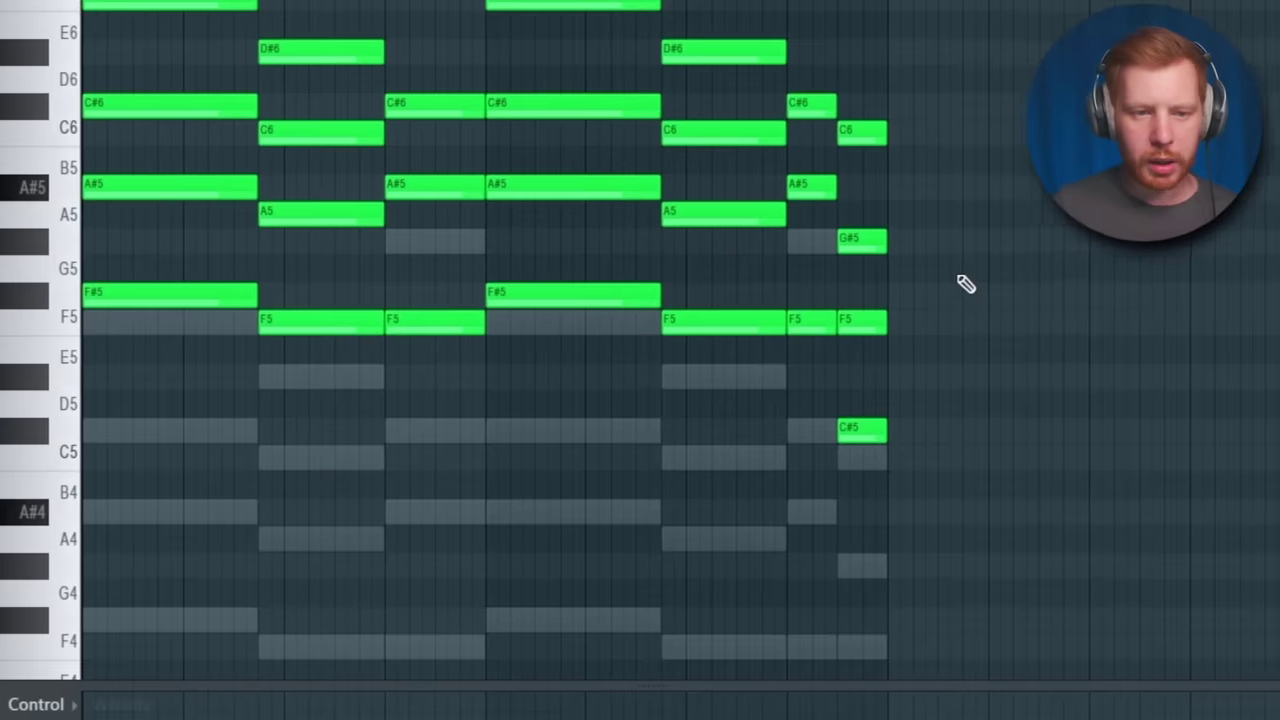
Play back the layered chords and check the Down The Tube preset of the Portal effect.
key(space)
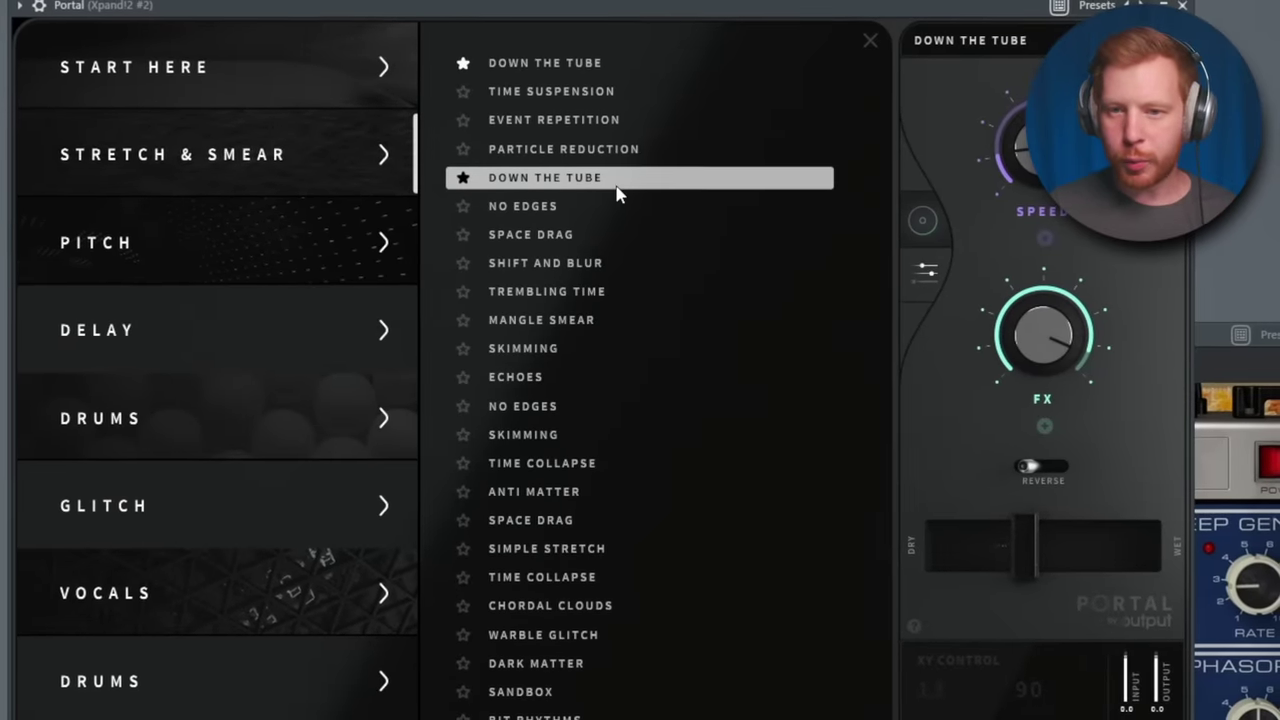
drag(1204, 337, 1072, 114)
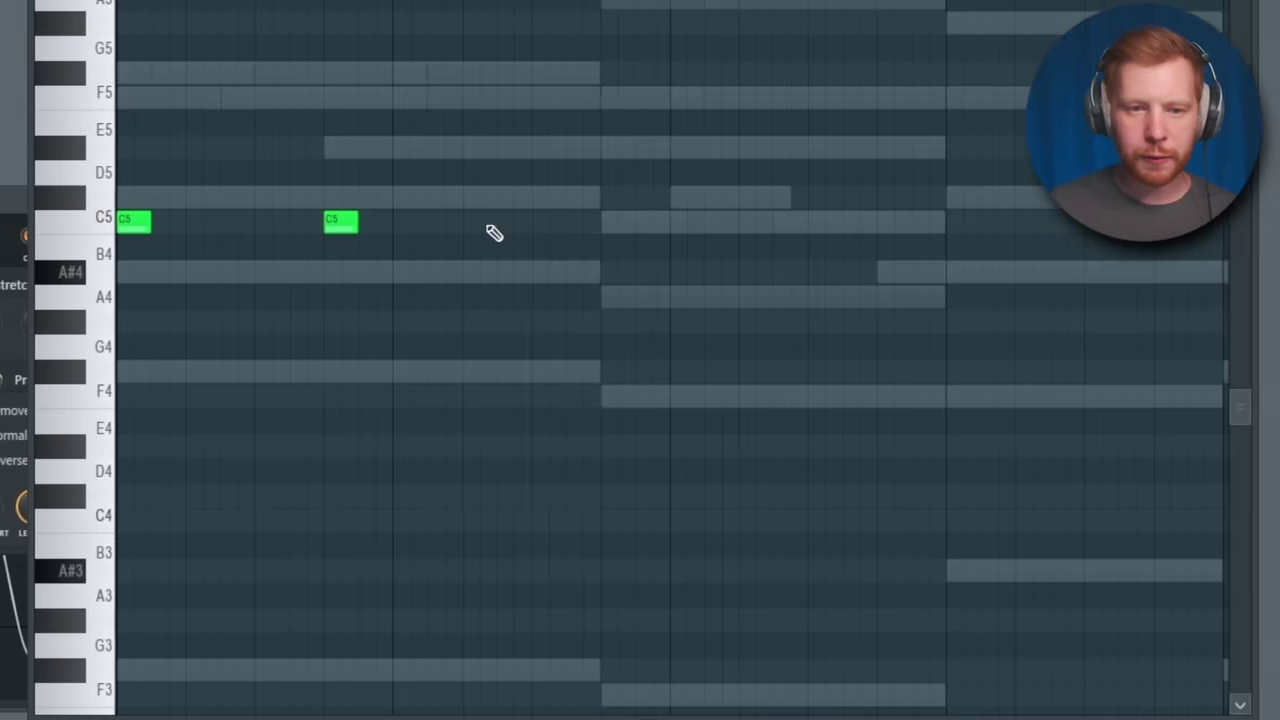
Place C5 kick notes across the eight-bar pattern and select all of them.
click(567, 223)
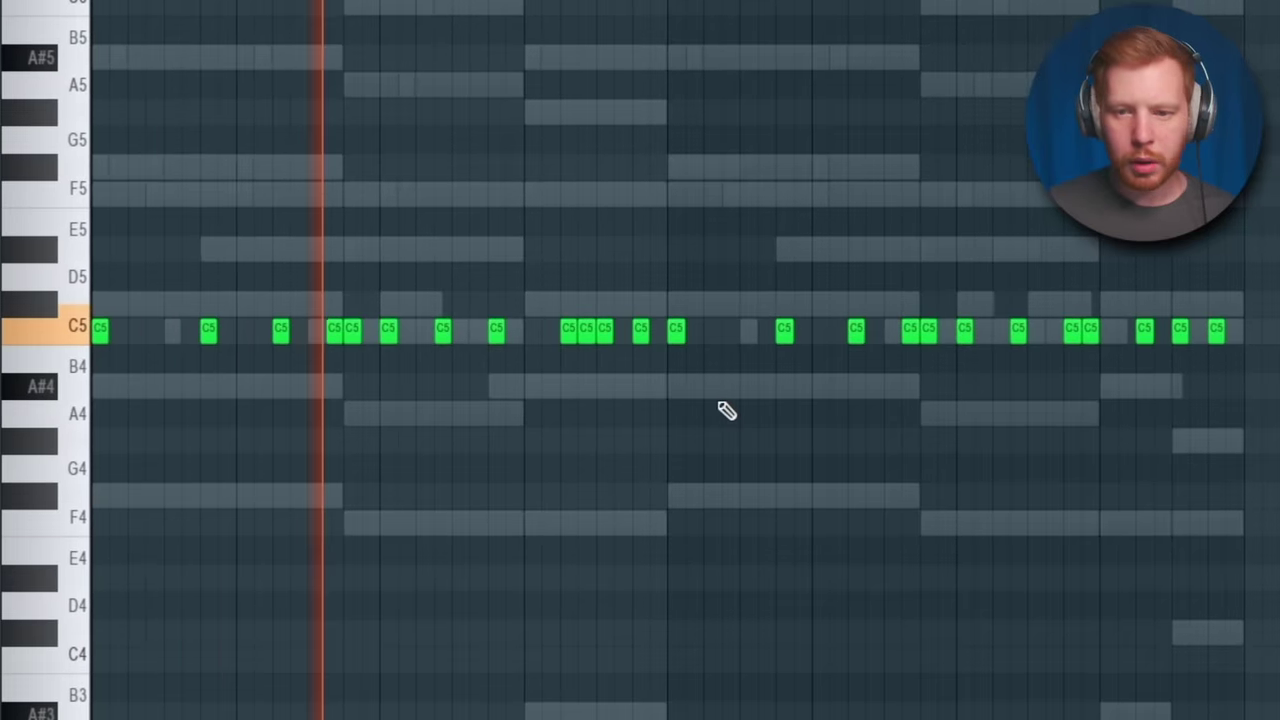
drag(1250, 265, 92, 507)
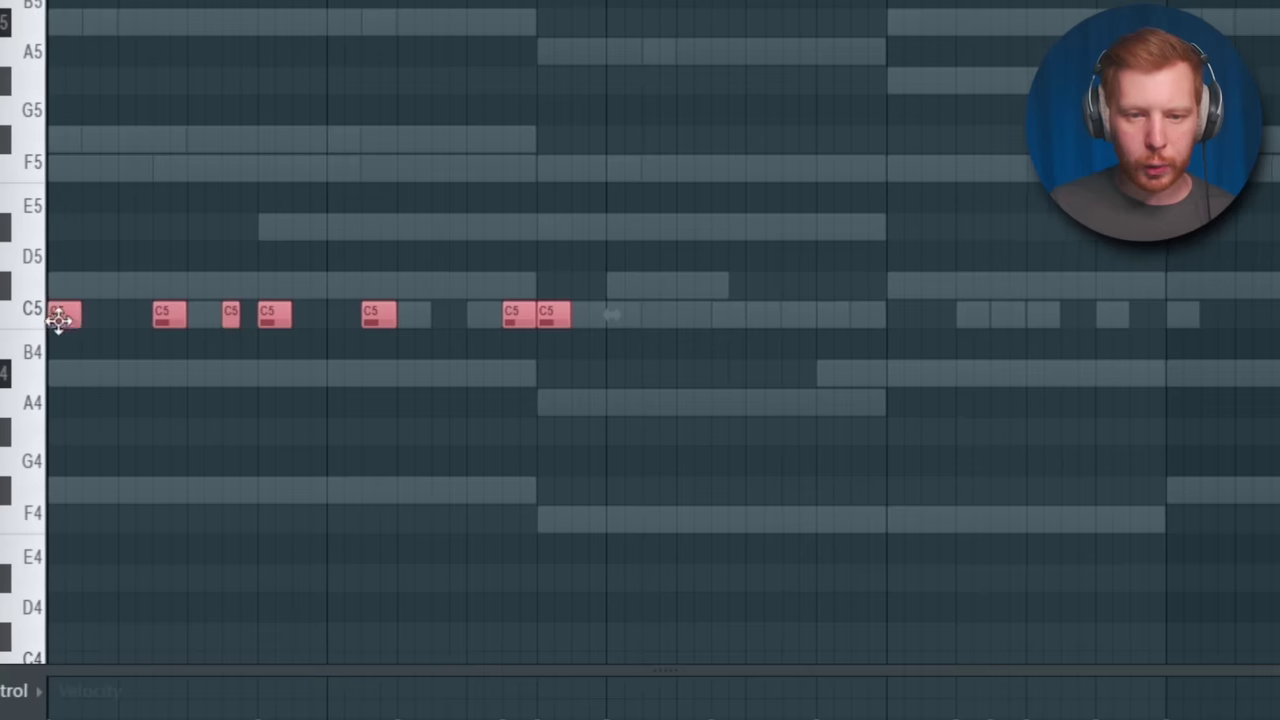
Repeat the C5 snare group from bar 3, delete the first note of the copy, and play the result.
drag(632, 321, 615, 321)
right_click(626, 347)
right_click(619, 316)
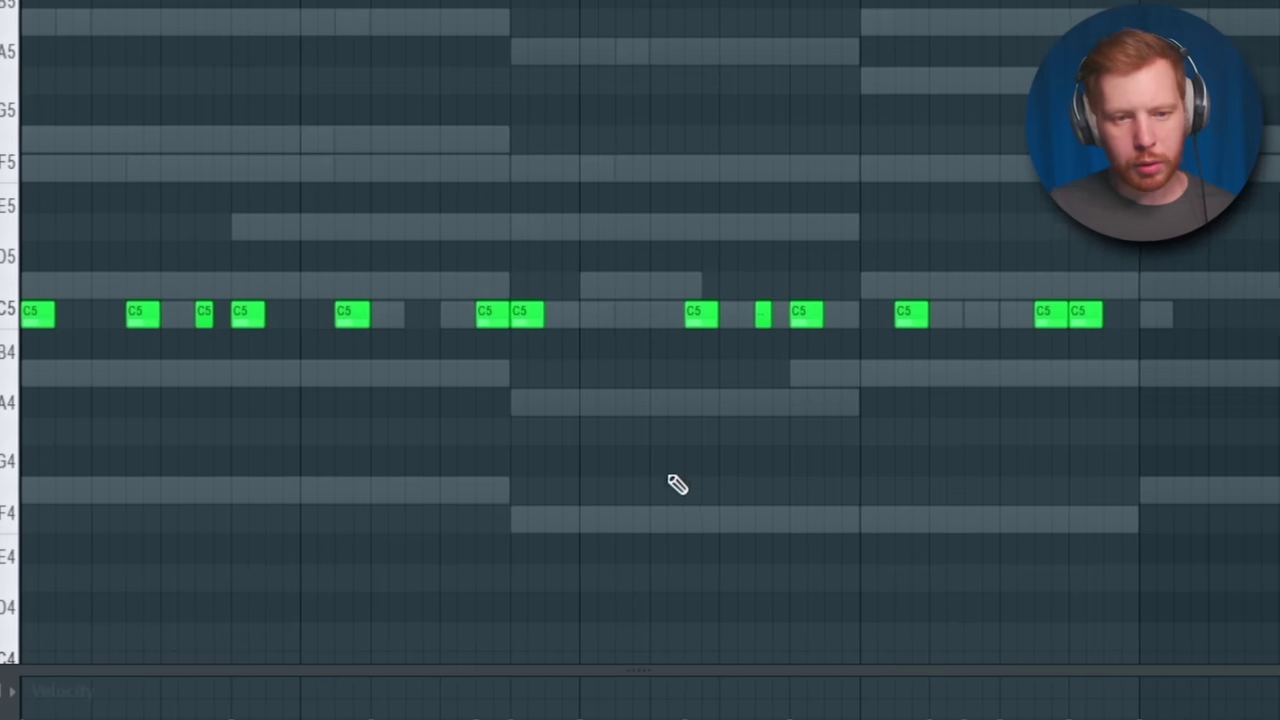
key(space)
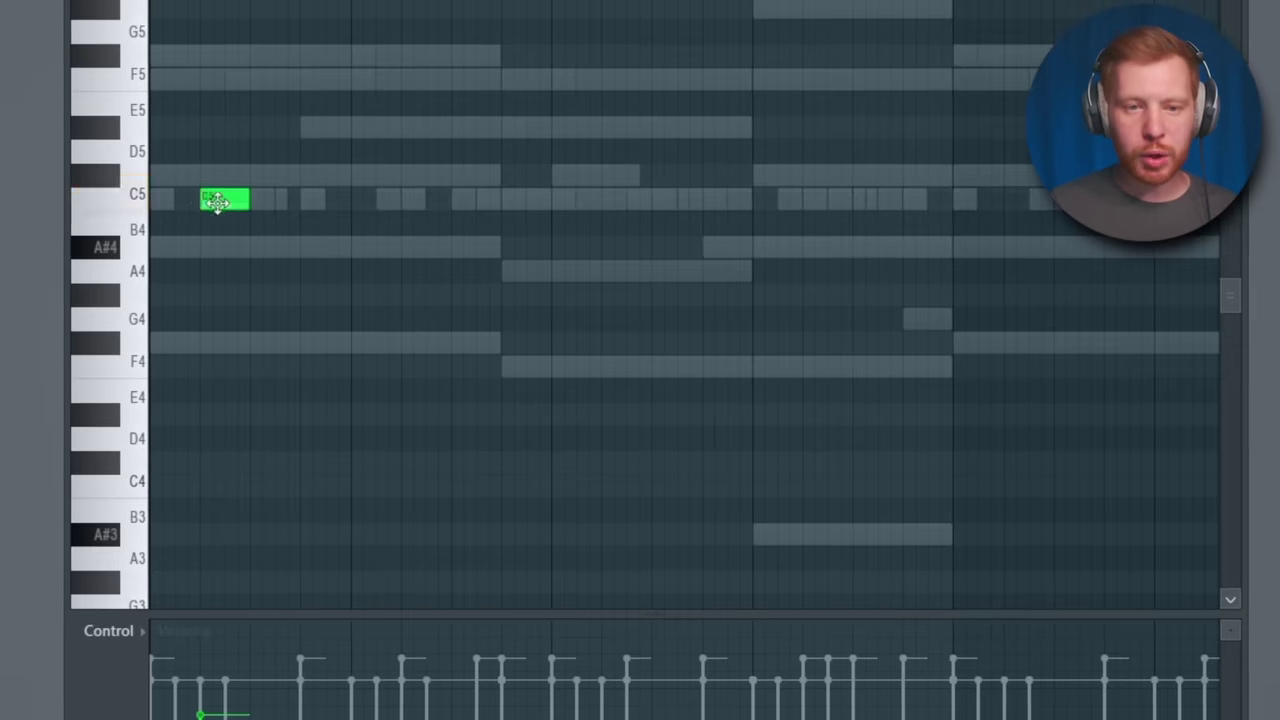
Build the 808 bassline under the chords, setting its notes to F#5, F5, A#5 and C#6.
key(space)
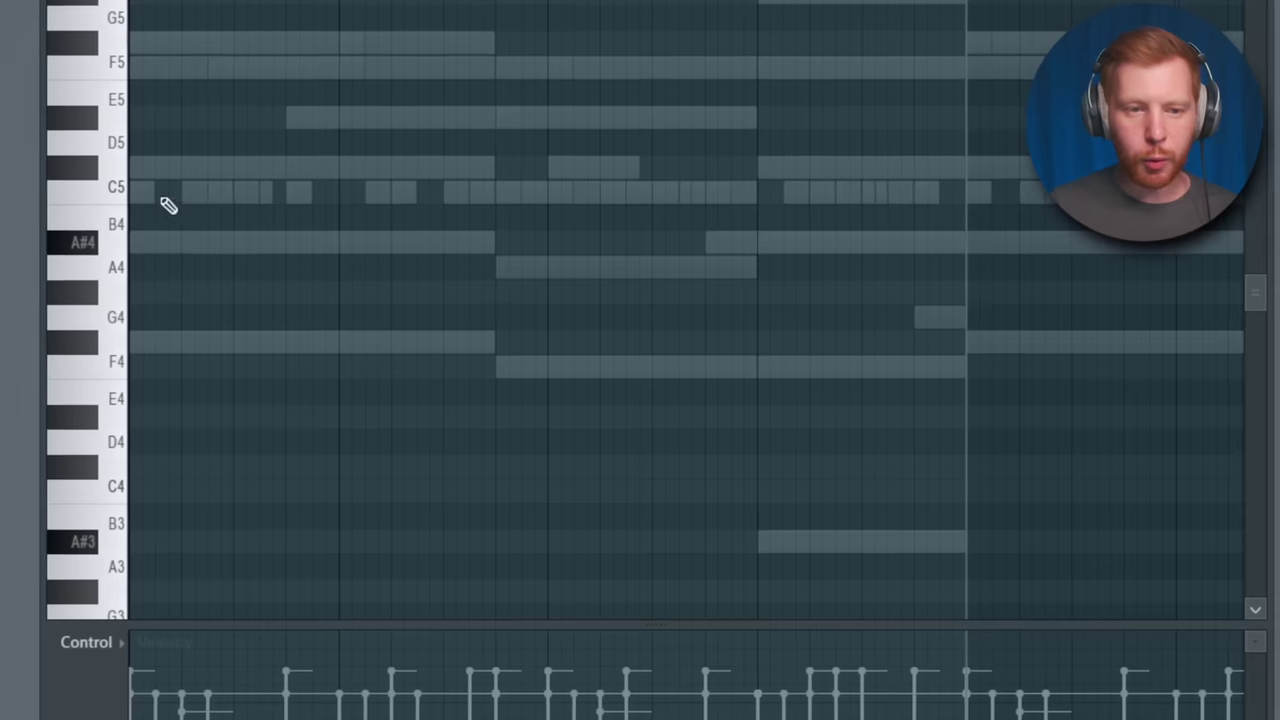
click(118, 198)
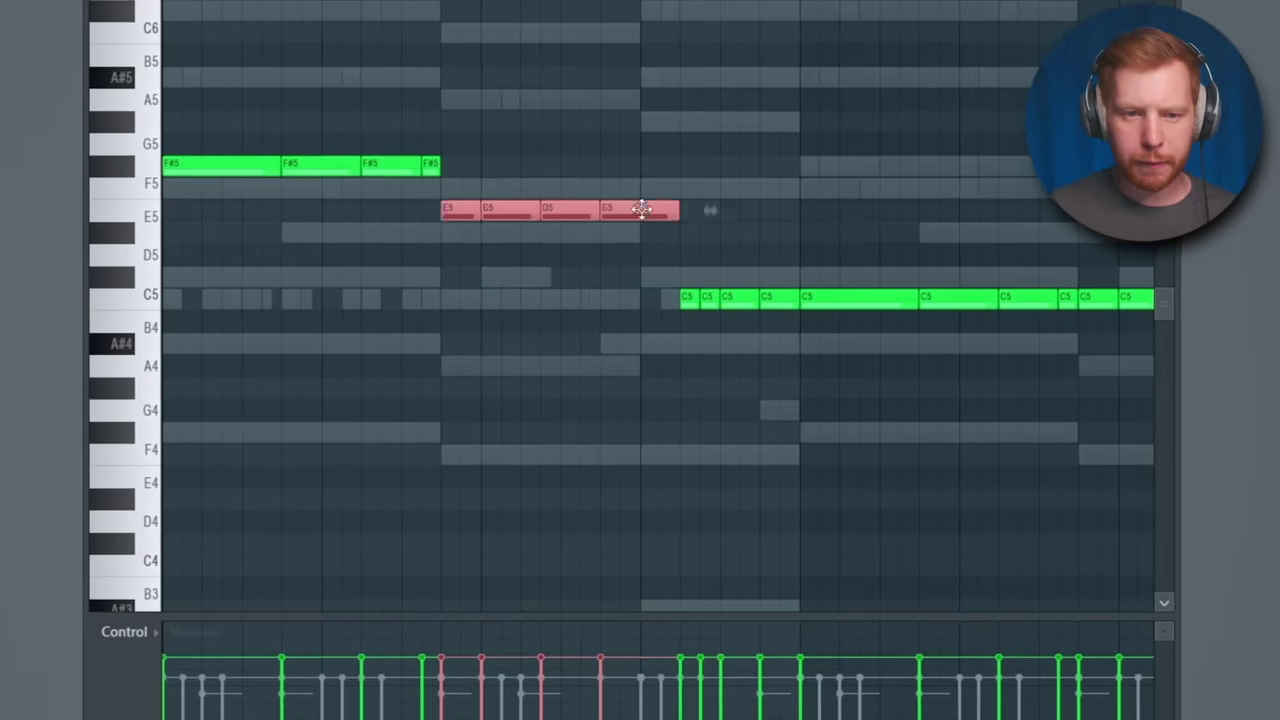
scroll(660, 450, up, 3)
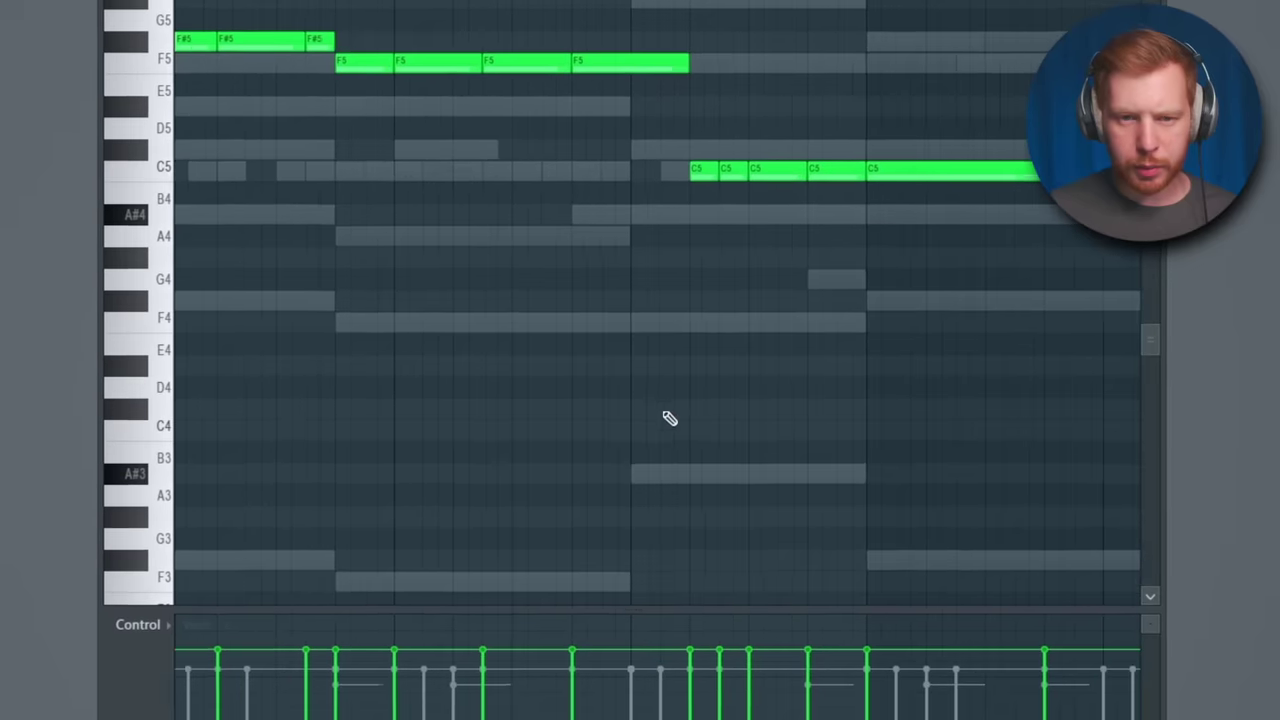
click(650, 89)
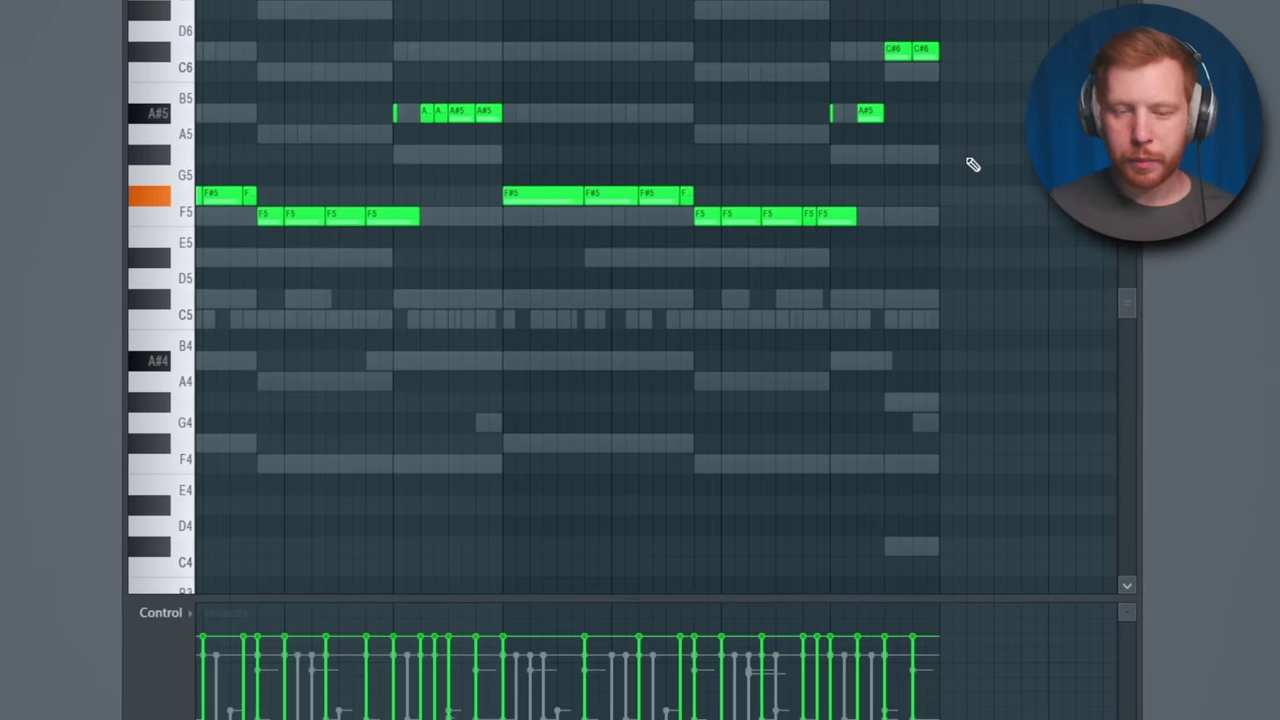
Select the bassline's A#5 and C#6 notes and move them to the 808 ctm zay sampler channel.
scroll(974, 185, up, 3)
scroll(974, 185, left, 2)
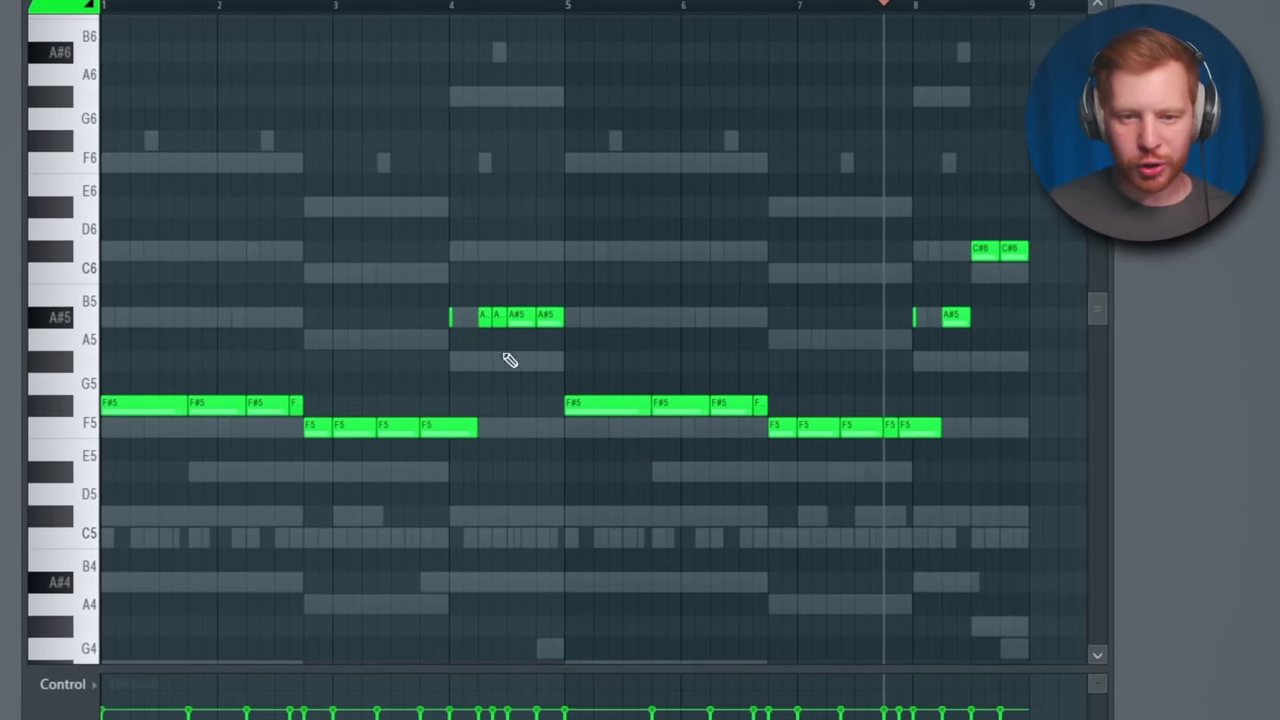
drag(587, 315, 509, 357)
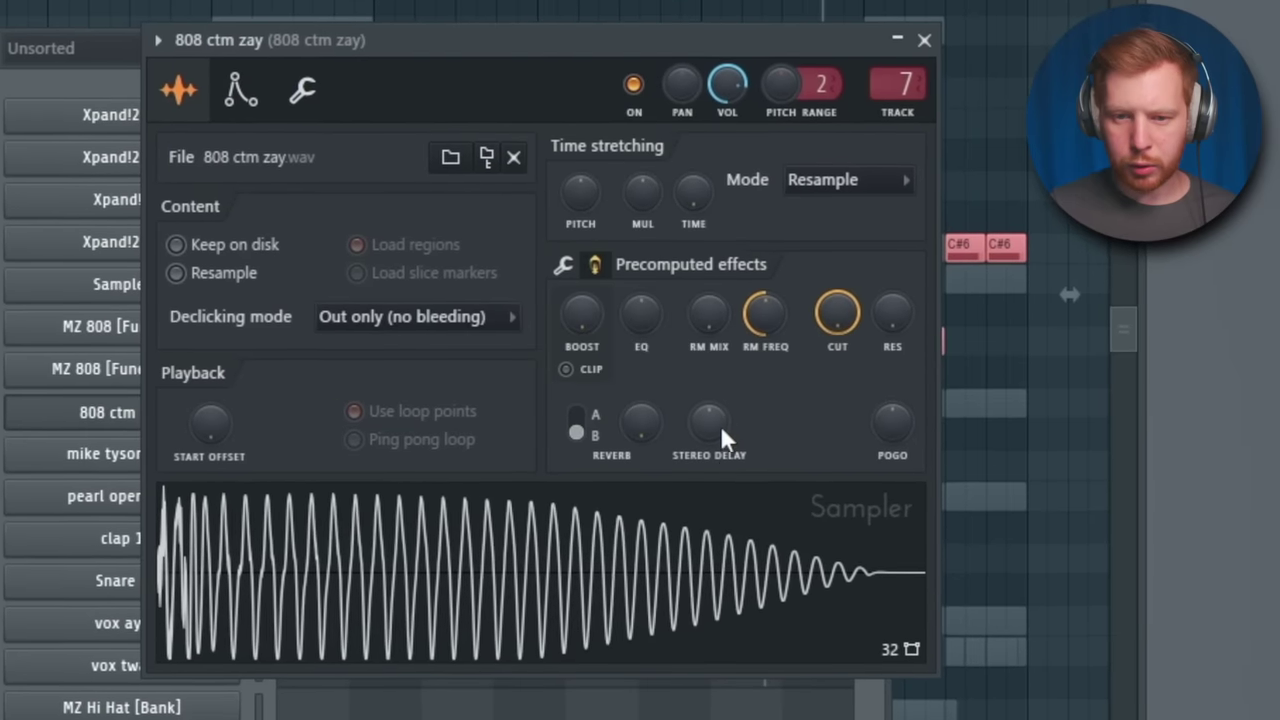
drag(720, 428, 720, 410)
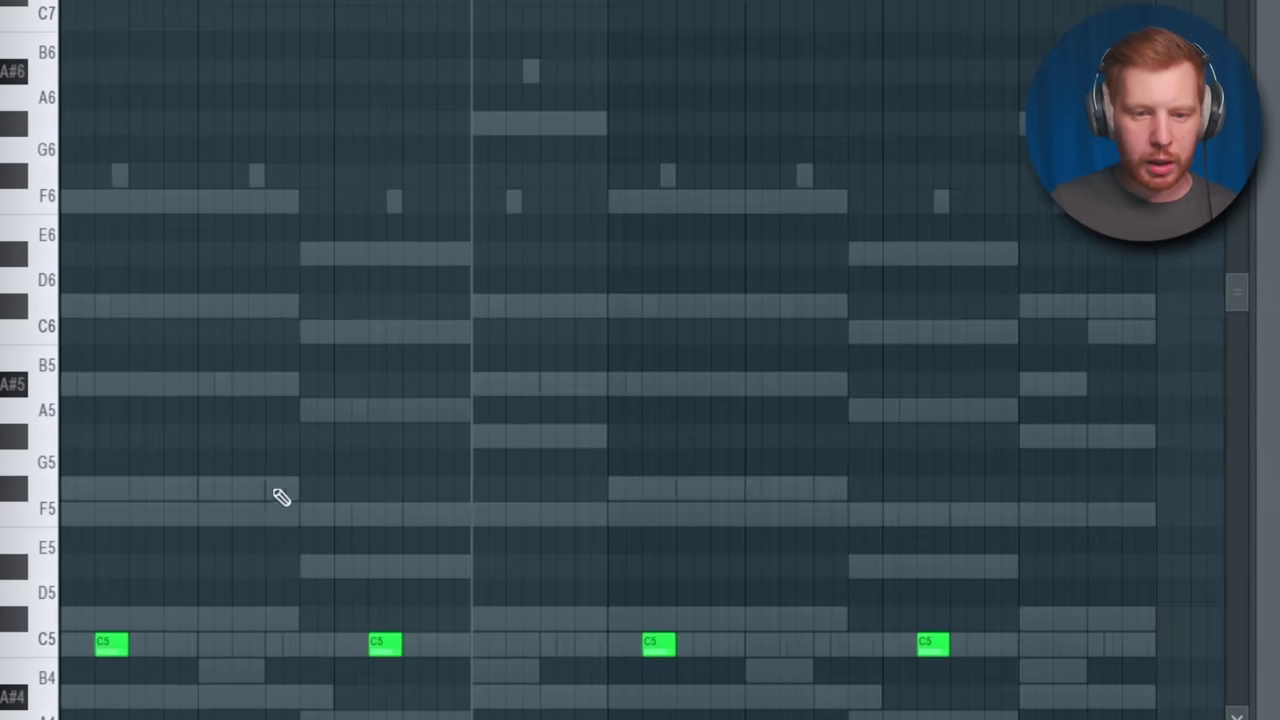
scroll(277, 494, up, 2)
scroll(766, 280, down, 1)
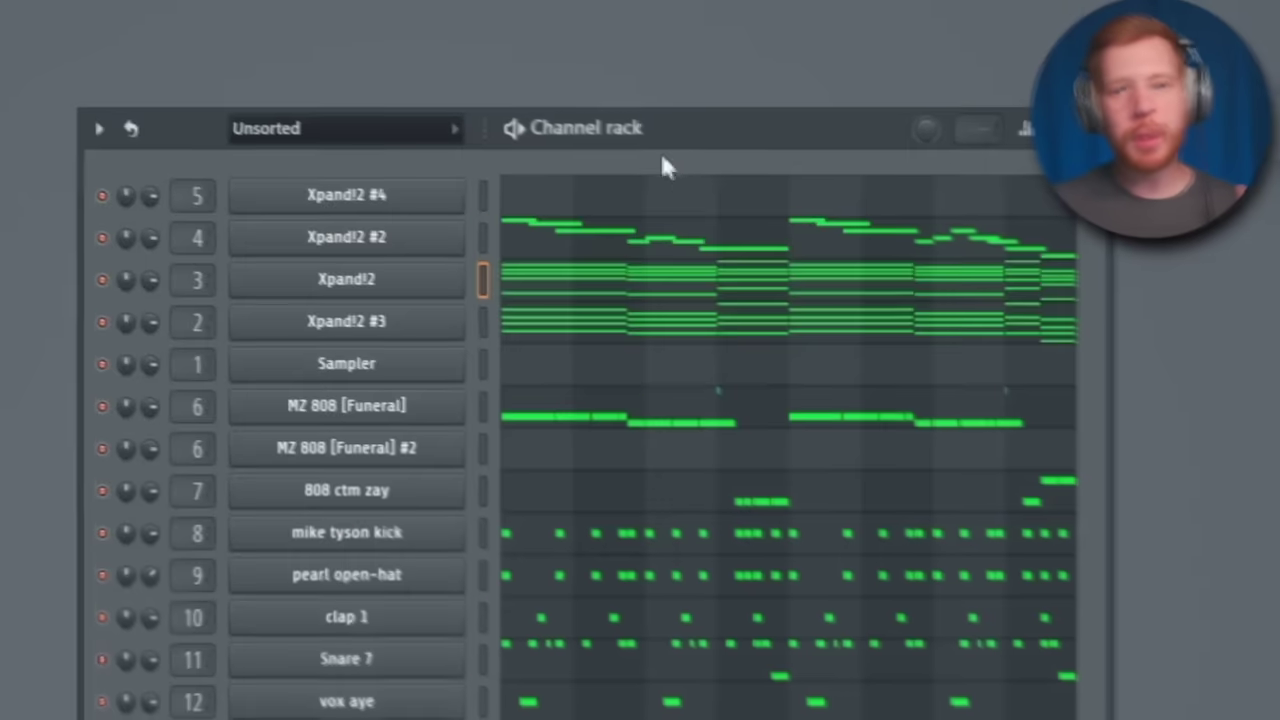
Name the two beat patterns P1 and P2.
key(ctrl+shift+c)
text(P)
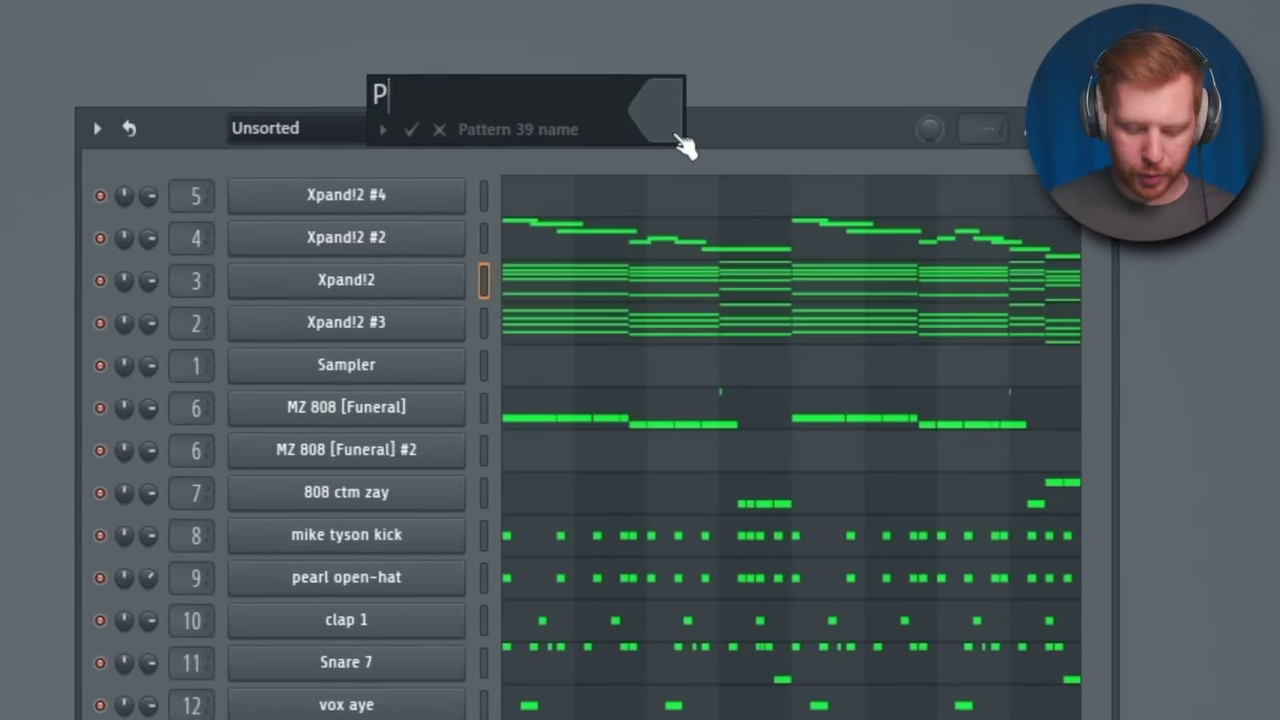
key(Return)
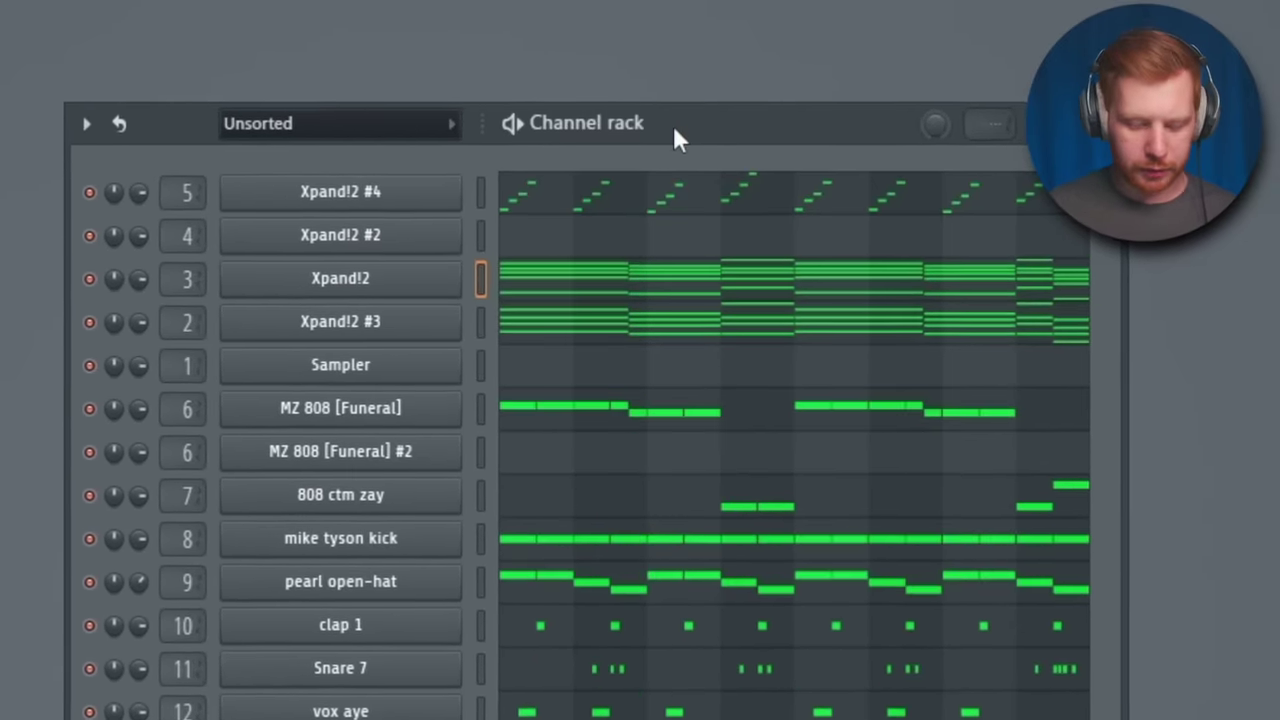
key(ctrl+shift+c)
text(P2)
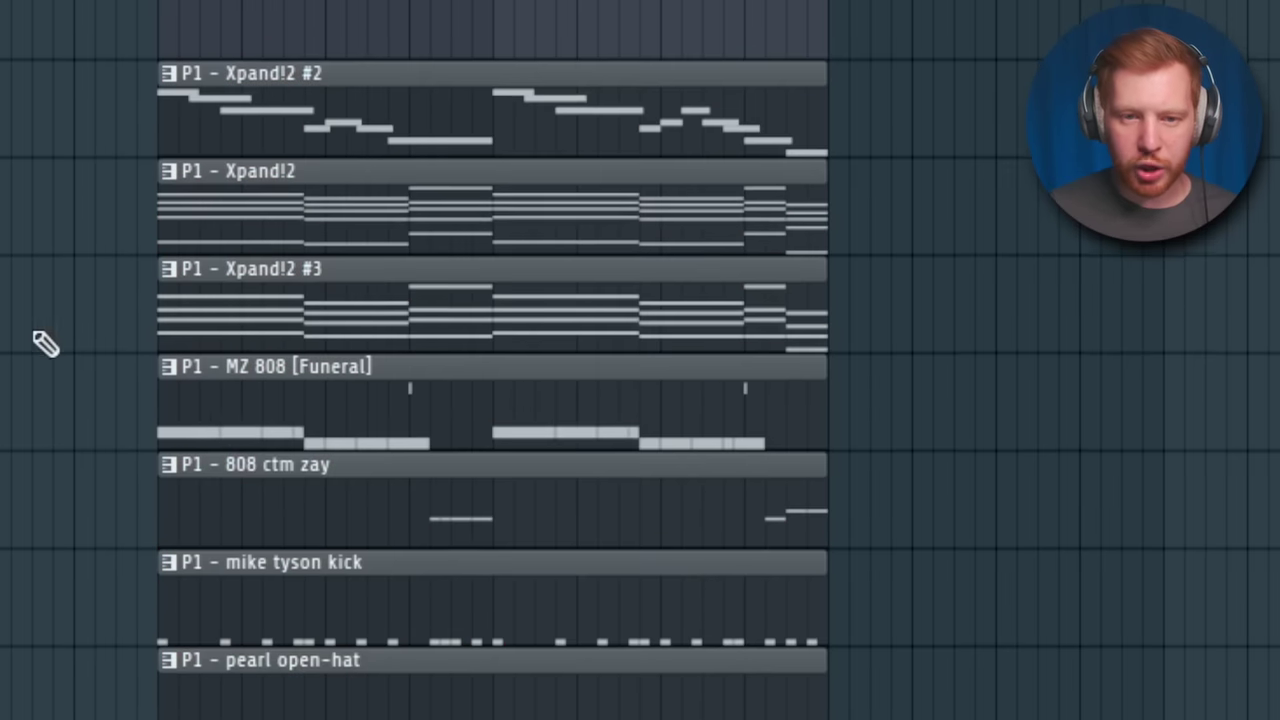
Render the selected eight-bar P2 clips into one consolidated 32Bit float stereo WAV clip.
scroll(334, 371, up, 3)
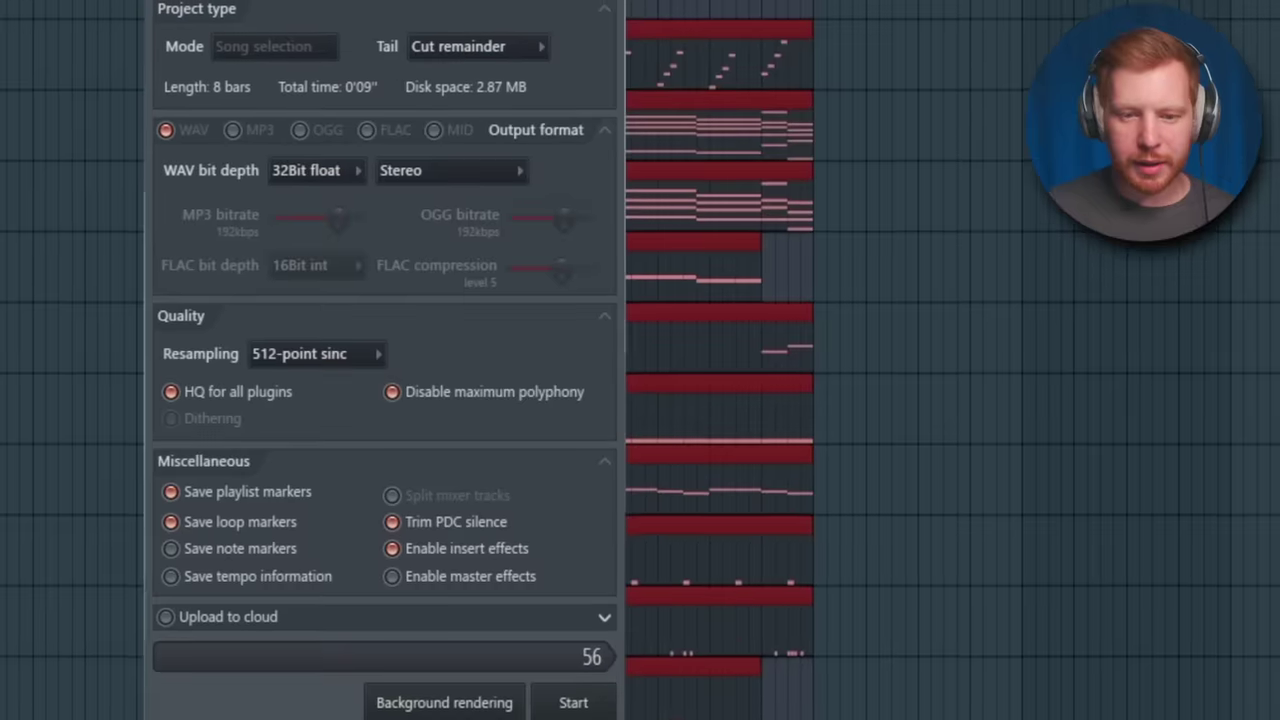
click(574, 677)
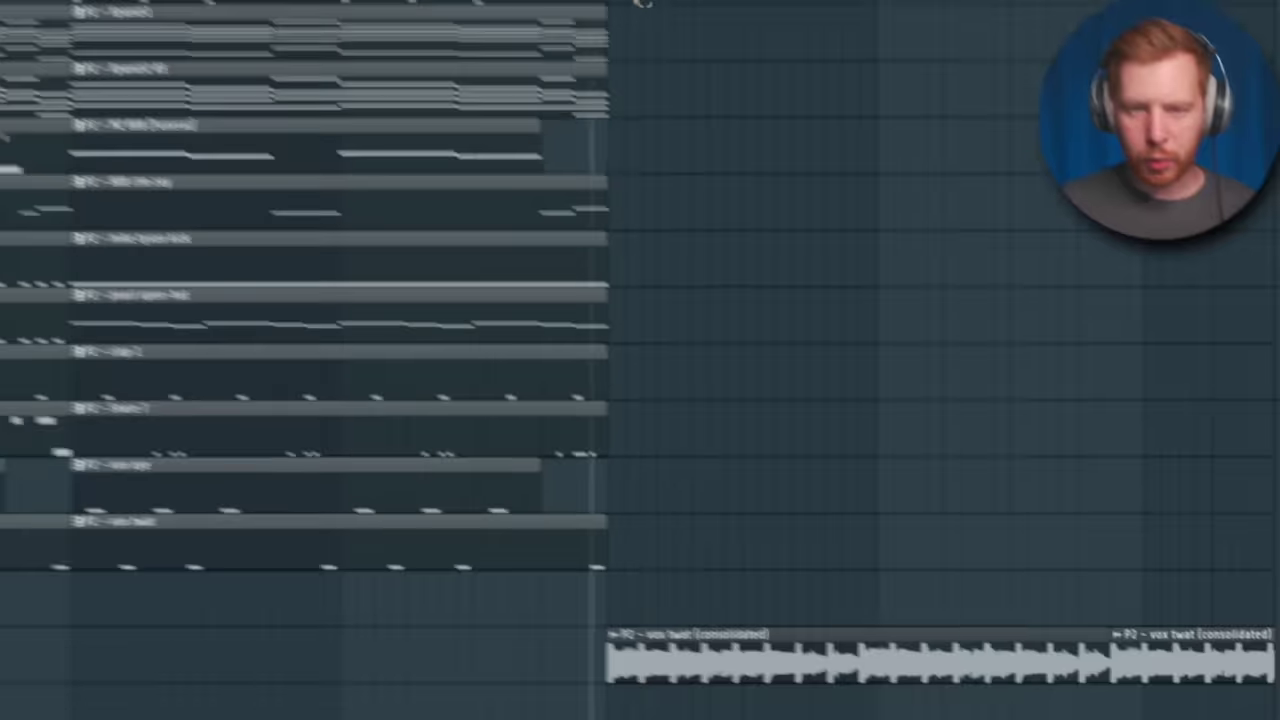
Slice the stacked P1 clips in the playlist just before bar 17.
drag(636, 4, 575, 545)
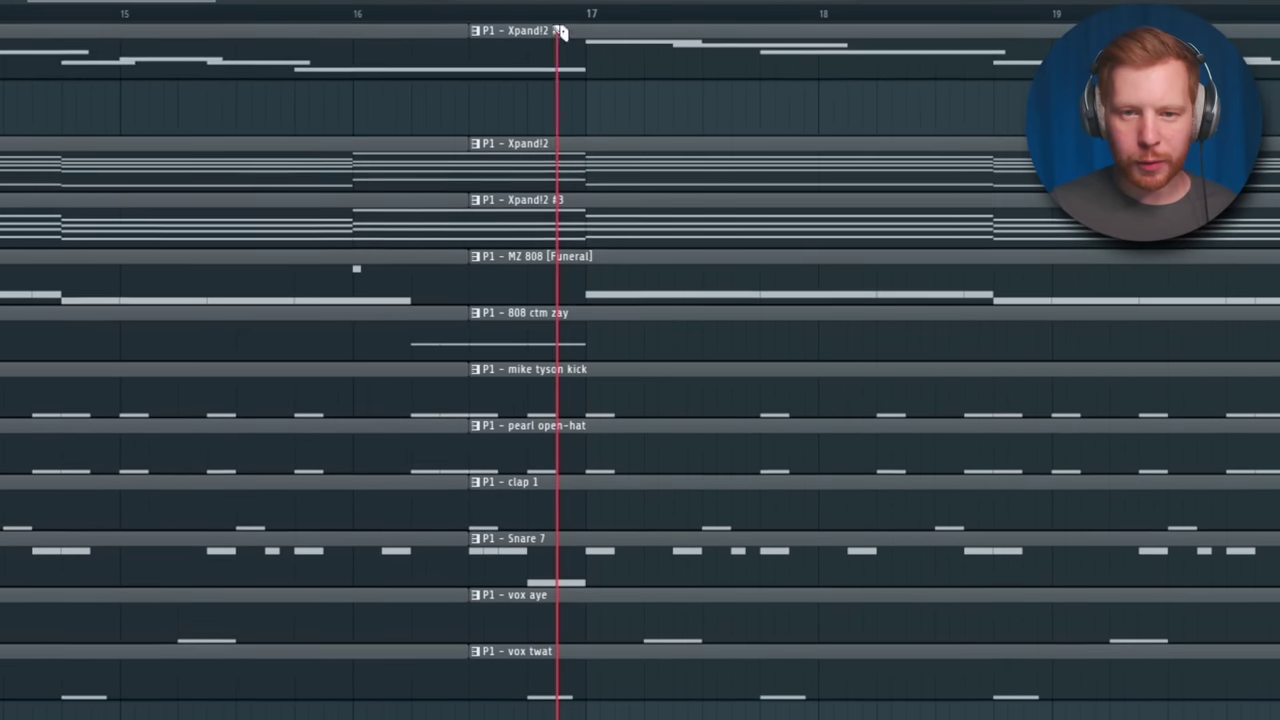
scroll(515, 130, down, 3)
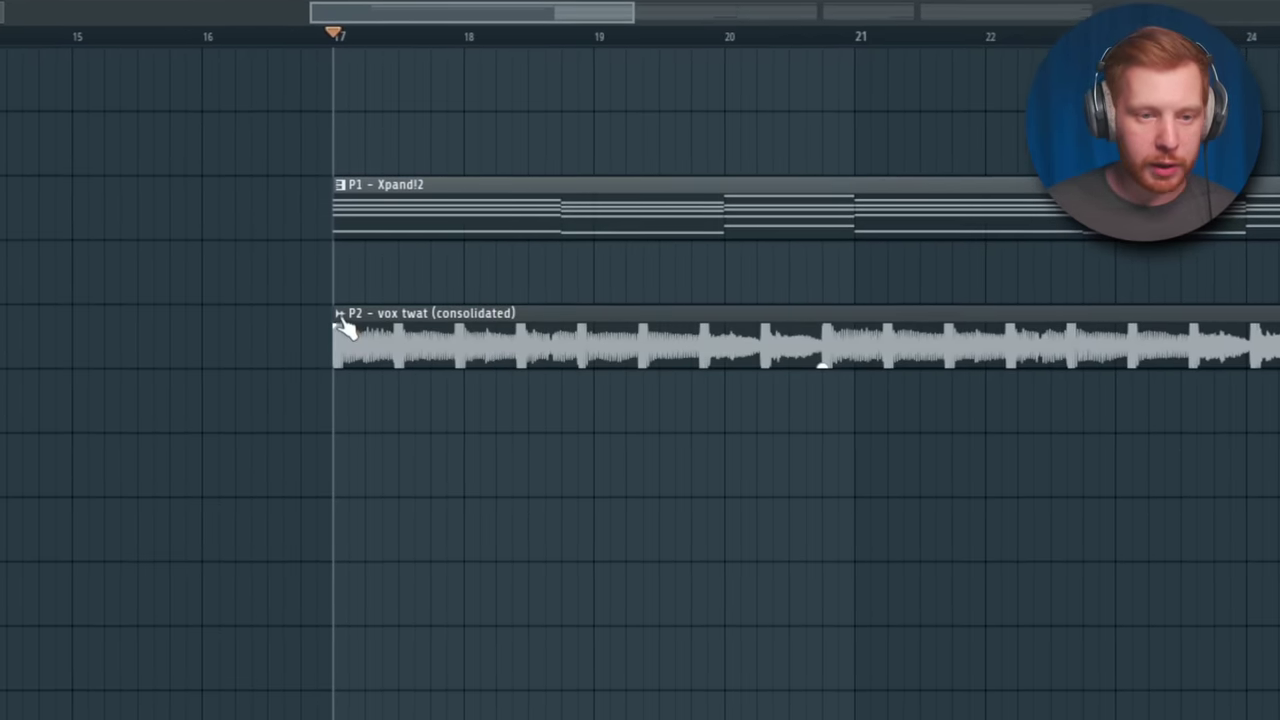
Make the P2 - vox twat (consolidated) clip unique and place short chops of it in the half bar before bar 25.
click(340, 317)
click(428, 486)
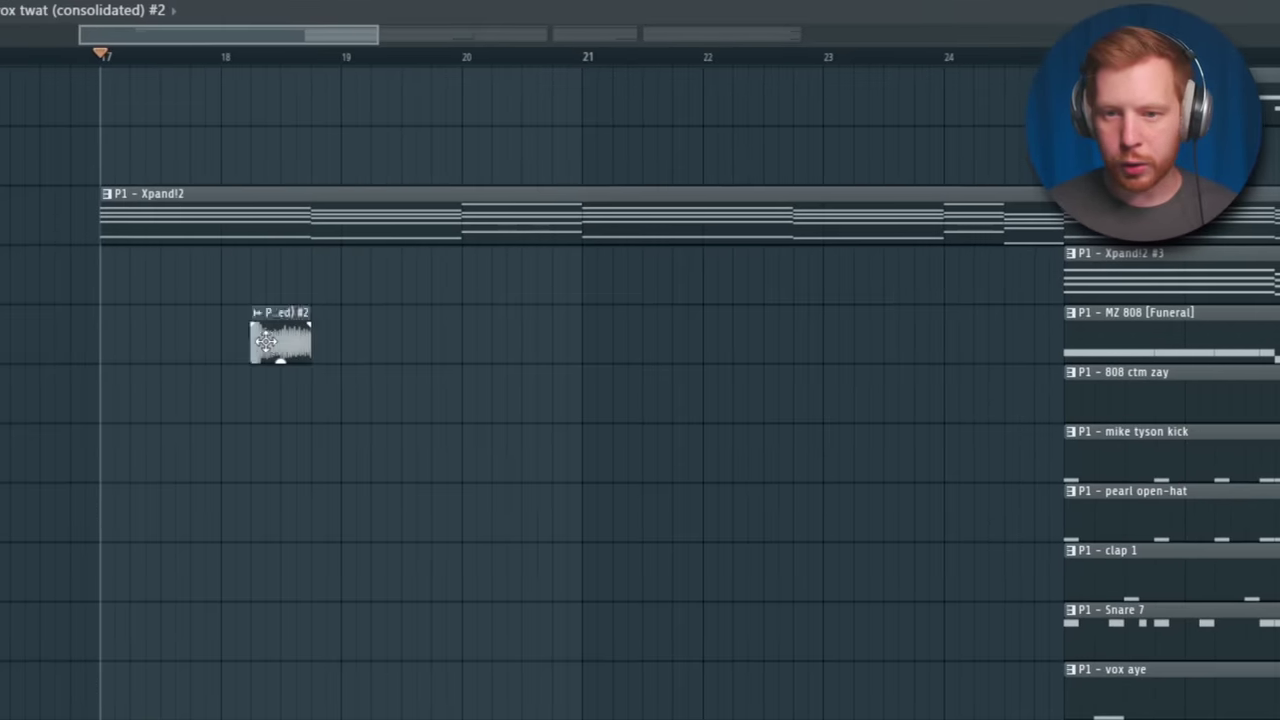
drag(979, 310, 995, 314)
scroll(1026, 341, up, 3)
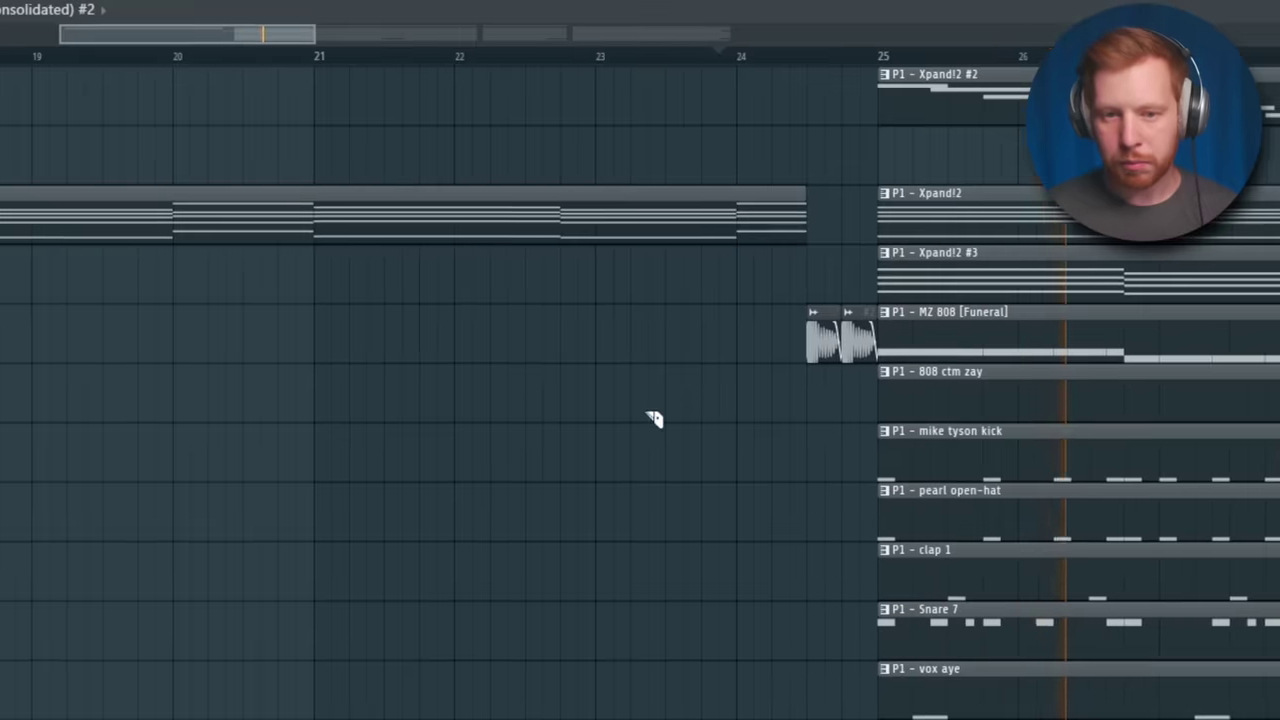
drag(648, 414, 288, 433)
right_click(284, 432)
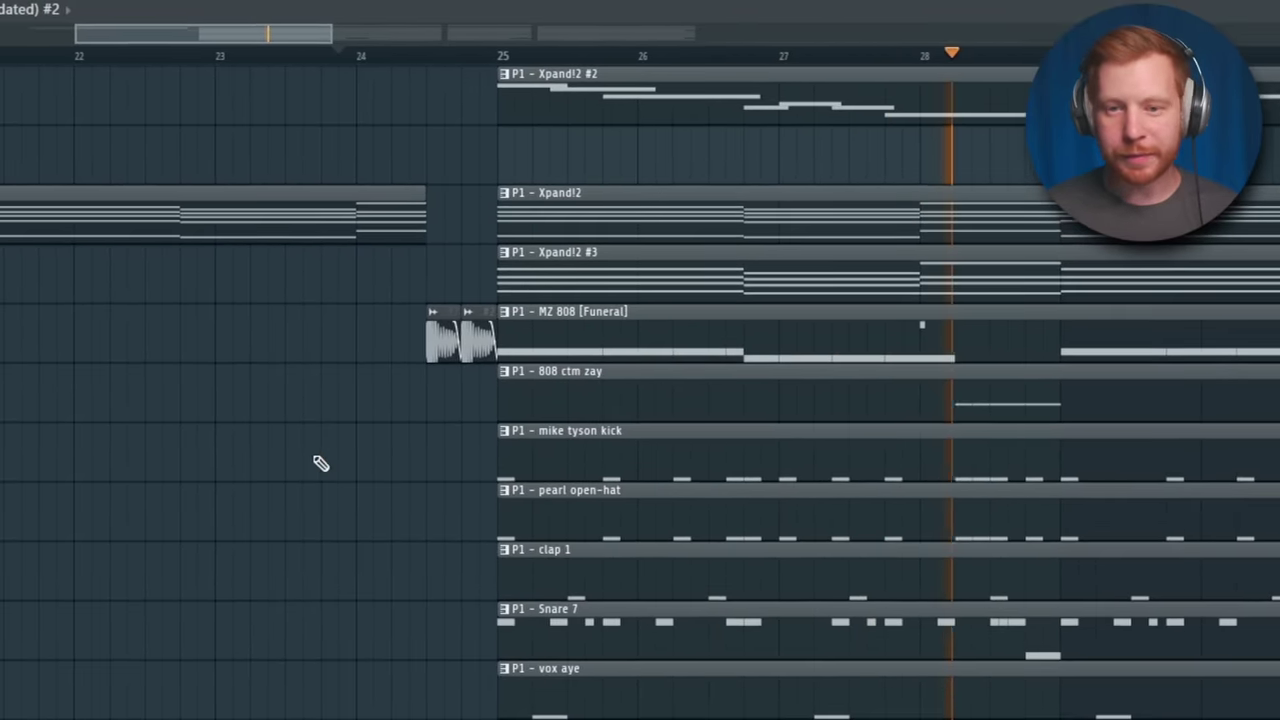
scroll(323, 447, down, 5)
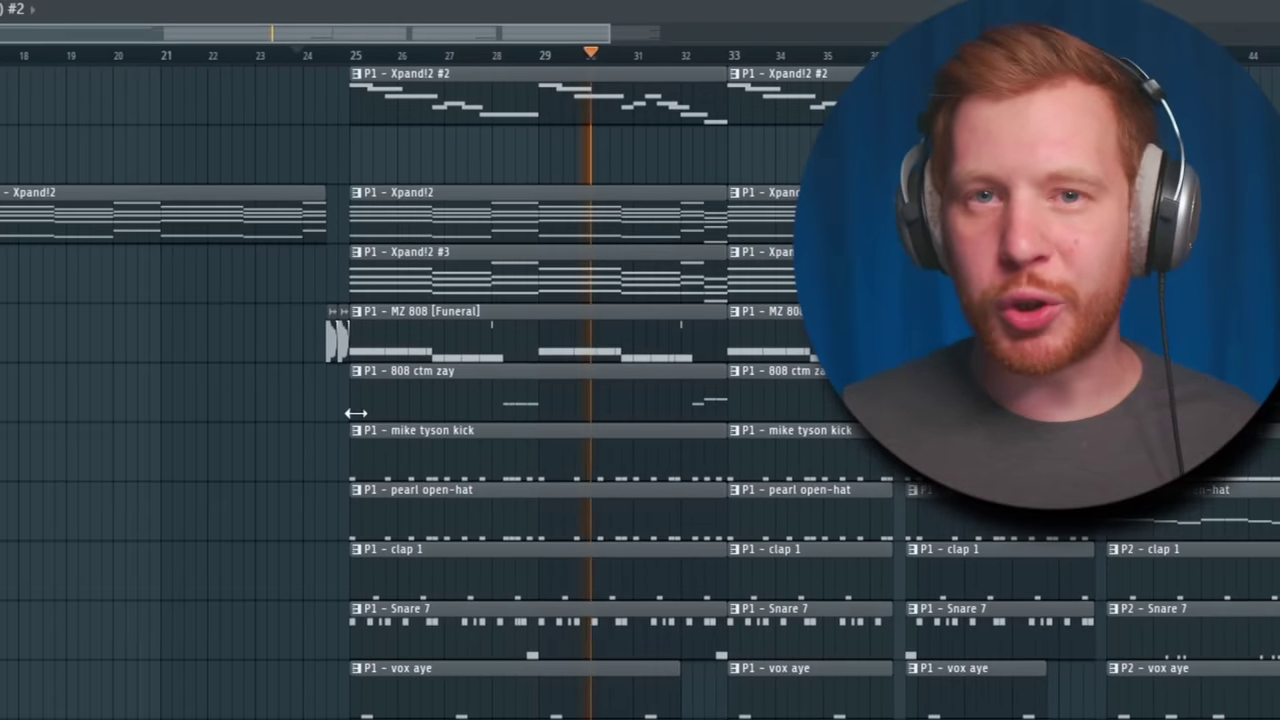
drag(356, 415, 165, 448)
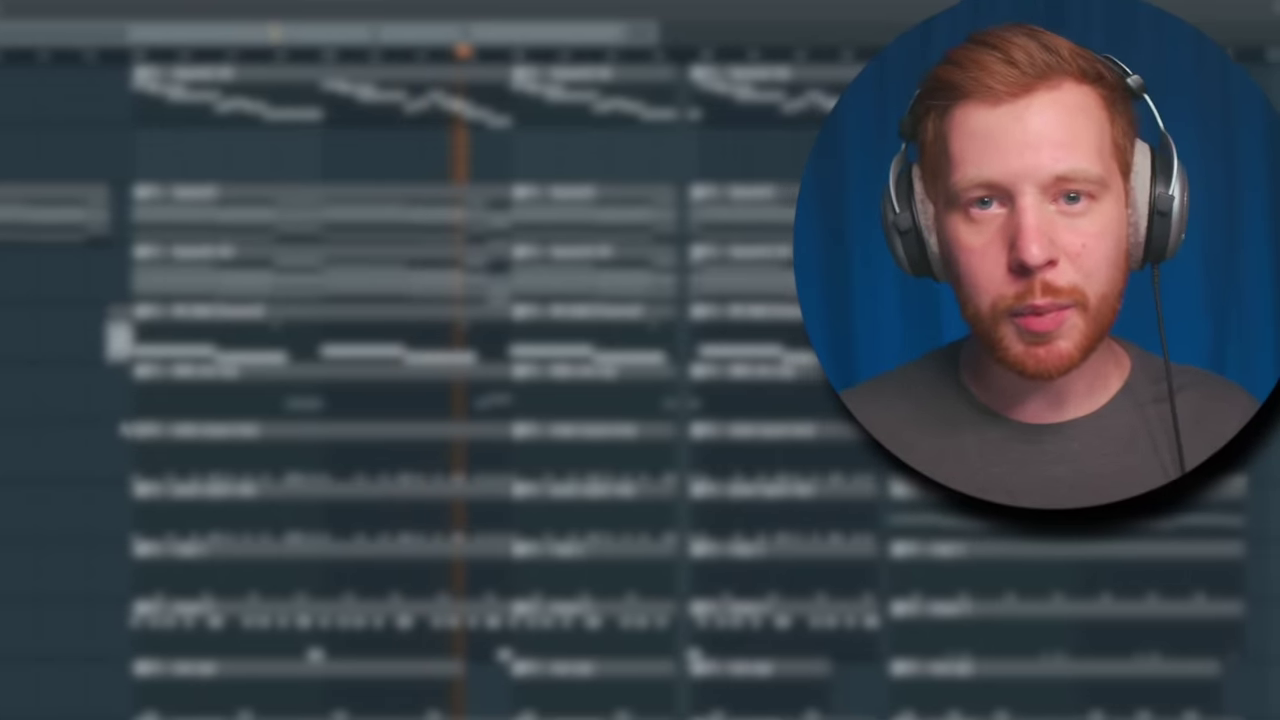